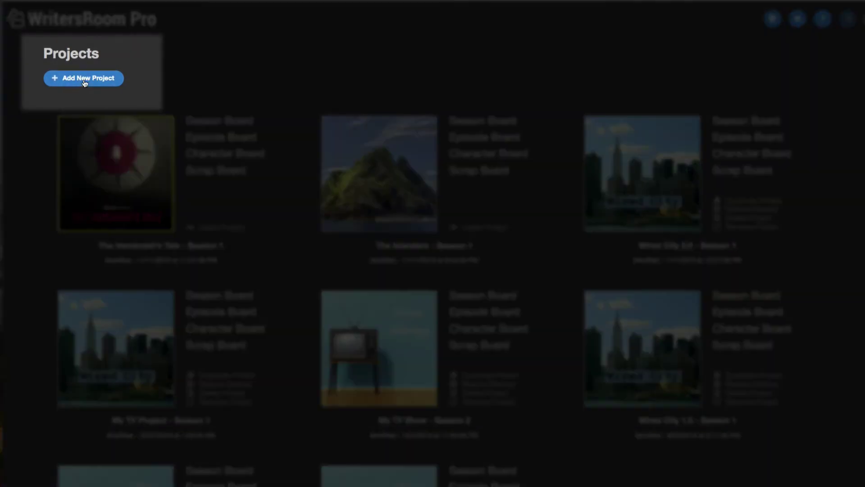
Start a new project titled MY TV SHOW and set it to 10 episodes
click(84, 79)
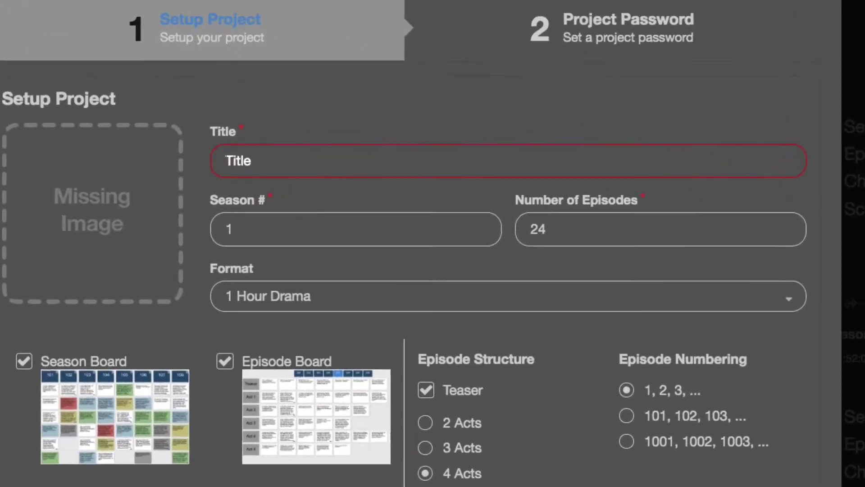
text(MY TV)
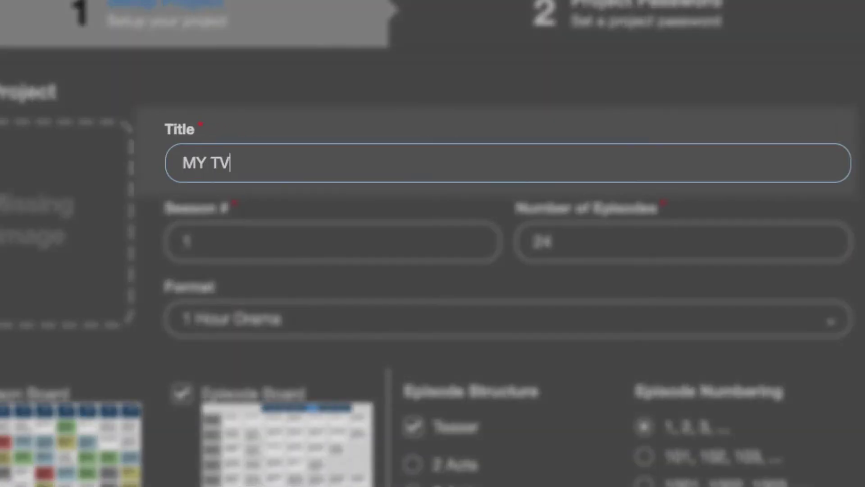
text( SHOW)
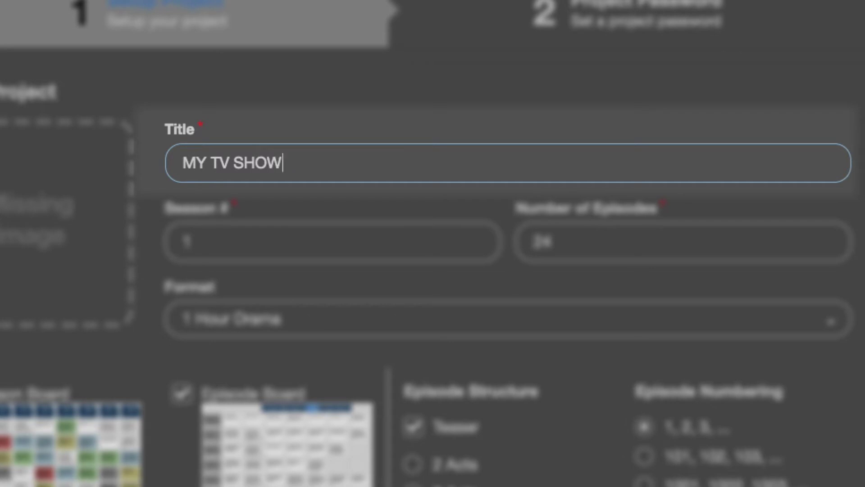
click(451, 241)
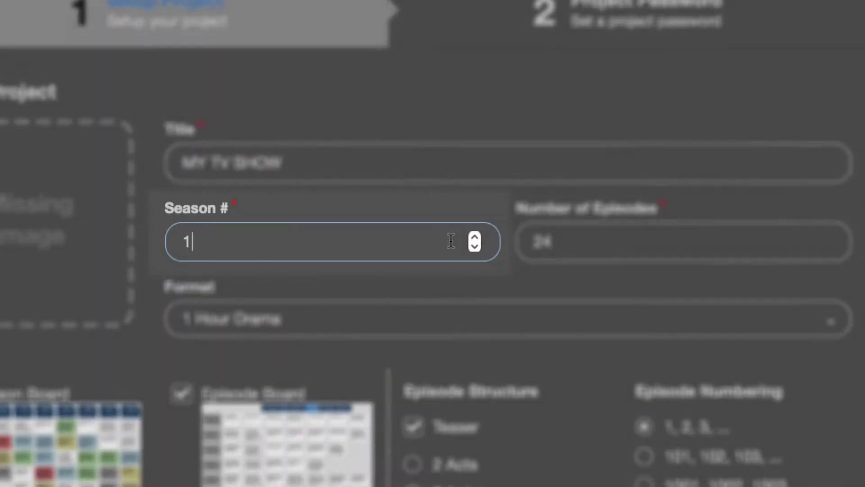
click(630, 246)
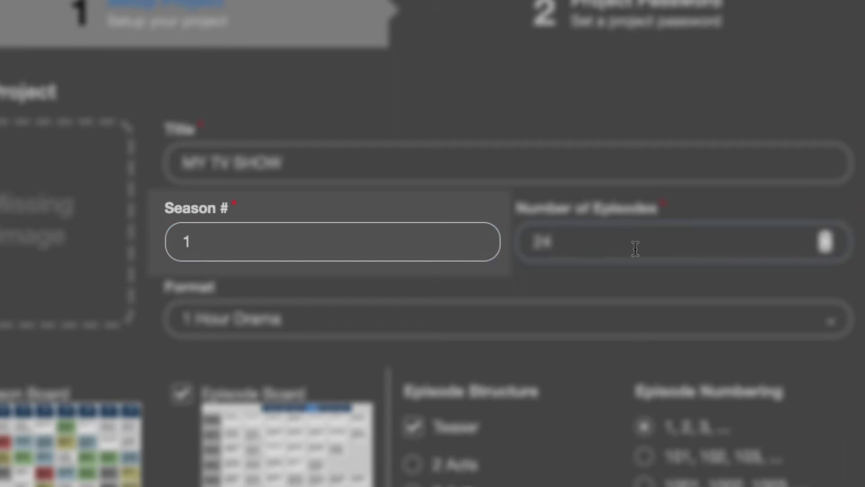
key(BackSpace)
key(BackSpace)
text(10)
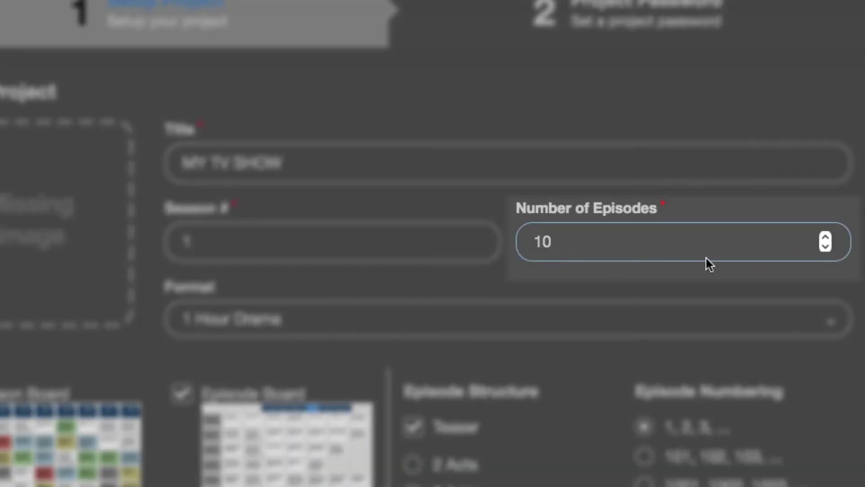
Choose 1/2 Hour Drama as the show format
click(445, 325)
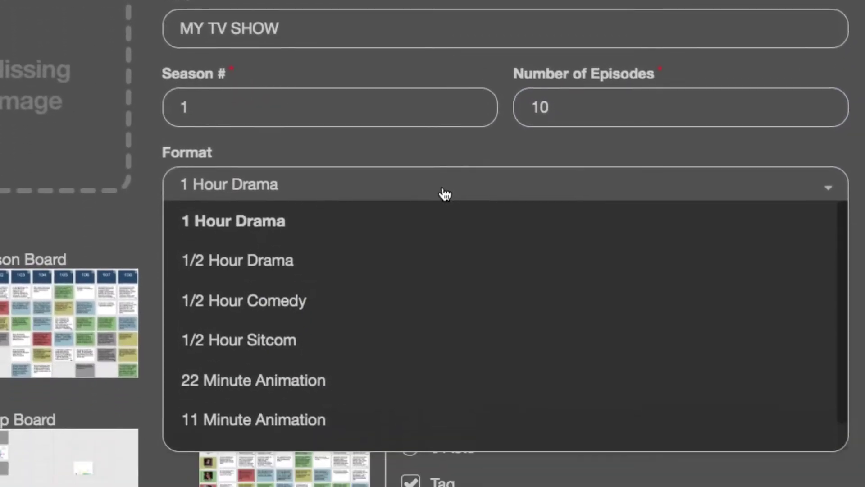
click(290, 261)
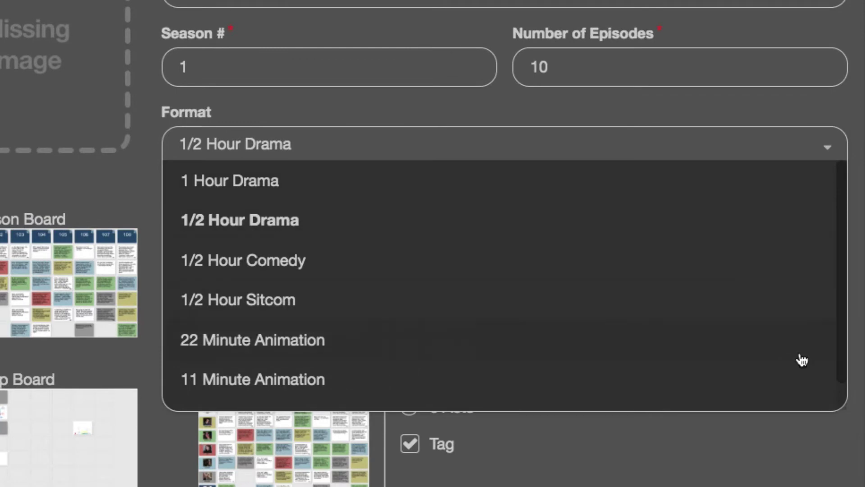
drag(838, 352, 839, 386)
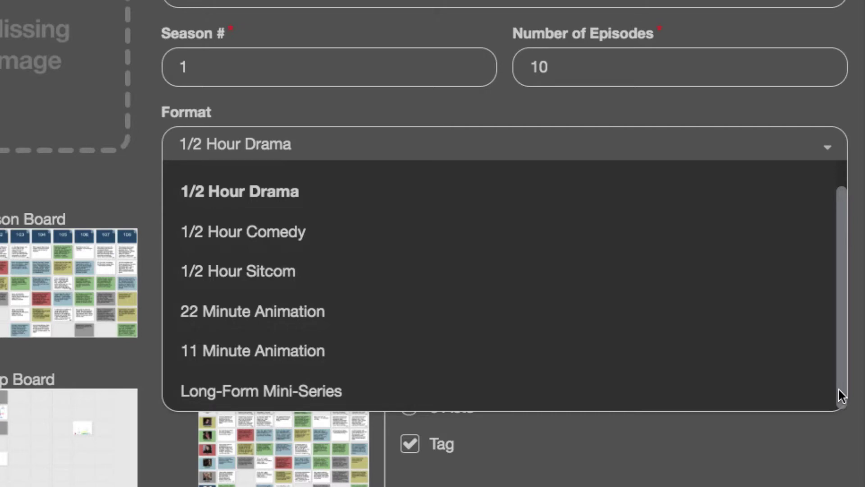
drag(840, 375, 841, 343)
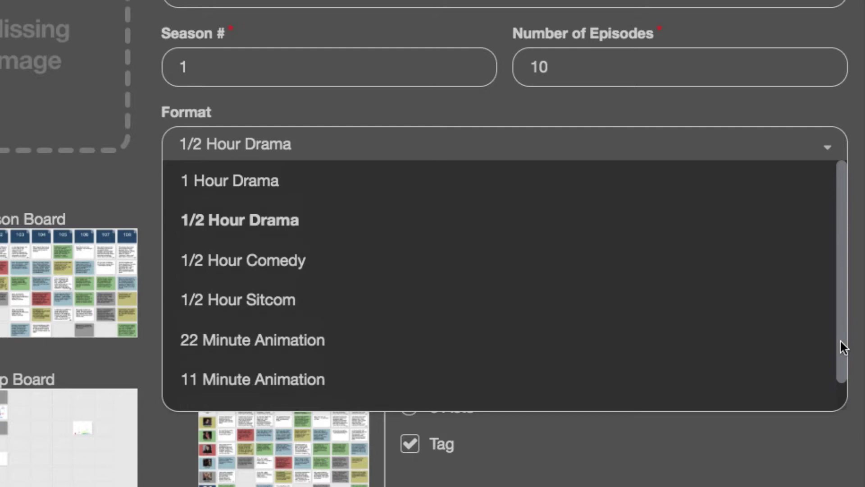
click(206, 220)
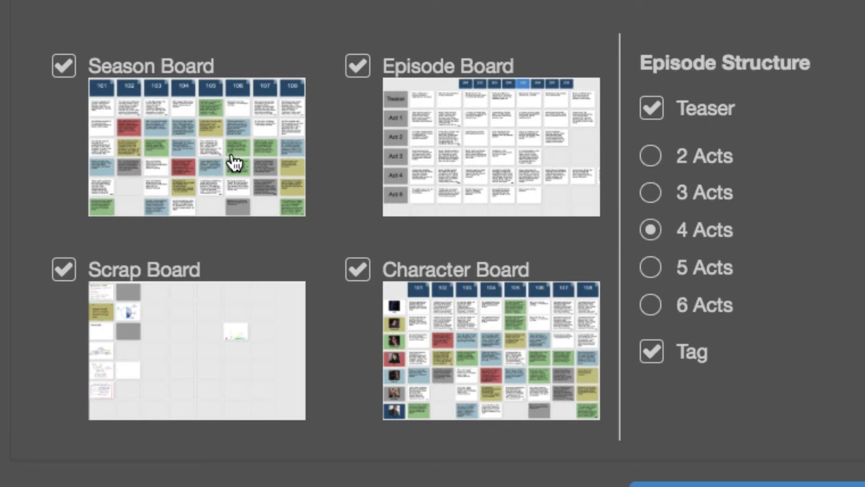
click(63, 67)
click(66, 72)
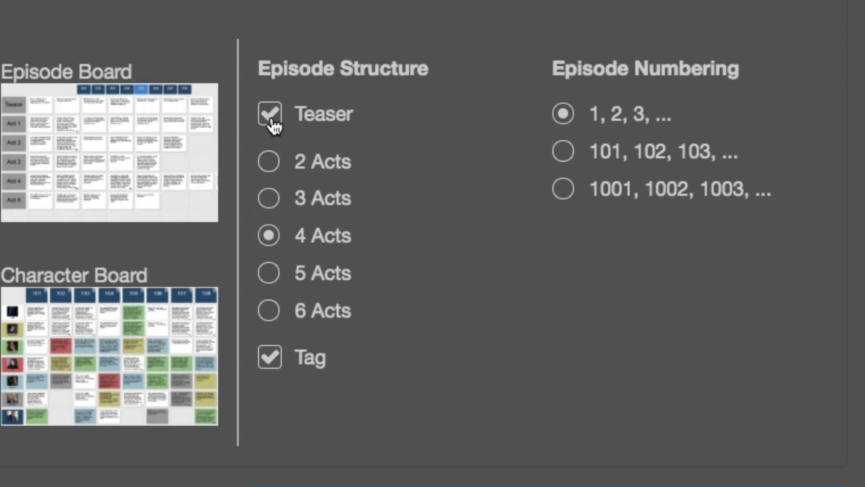
Choose 3 Acts and 101, 102, 103 numbering, and set LA_CityScape.jpg as the project image
click(271, 199)
click(564, 155)
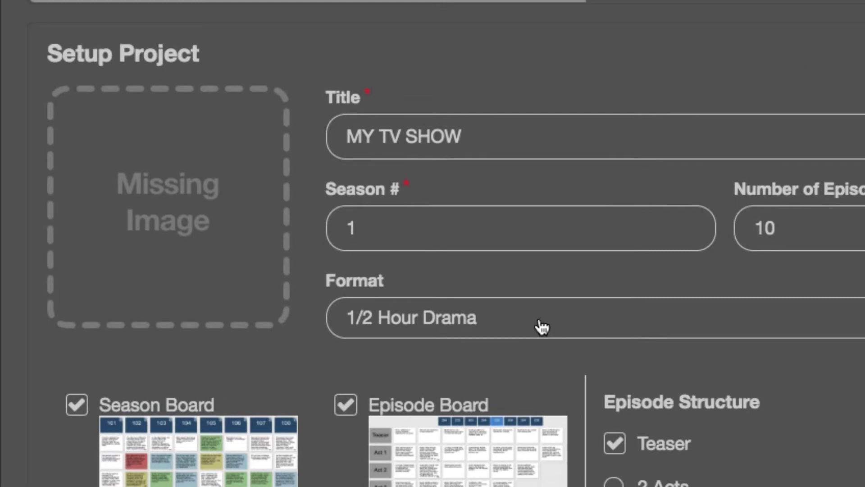
click(195, 228)
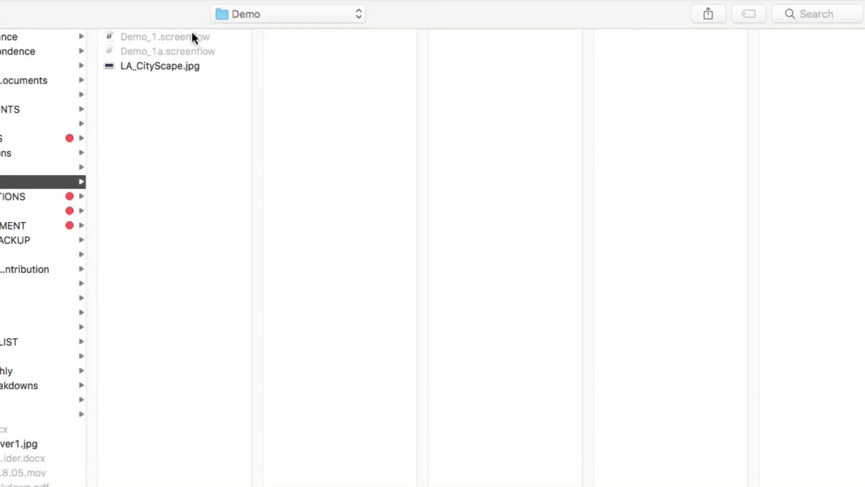
click(174, 68)
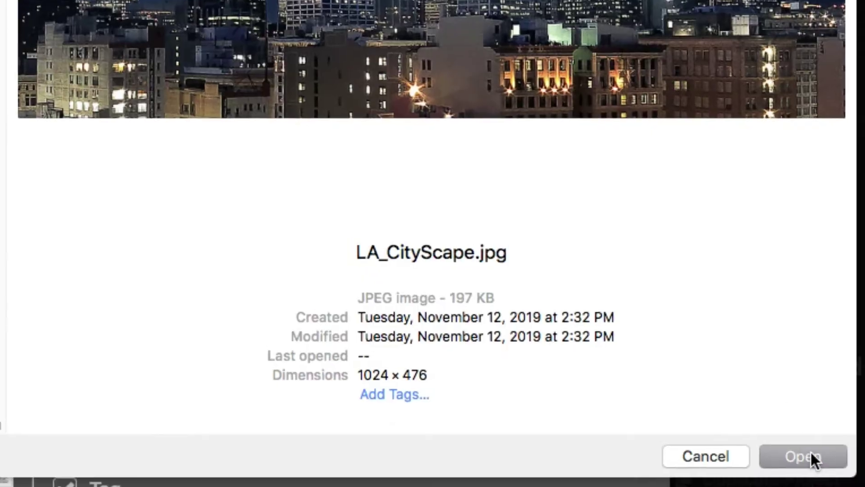
click(811, 457)
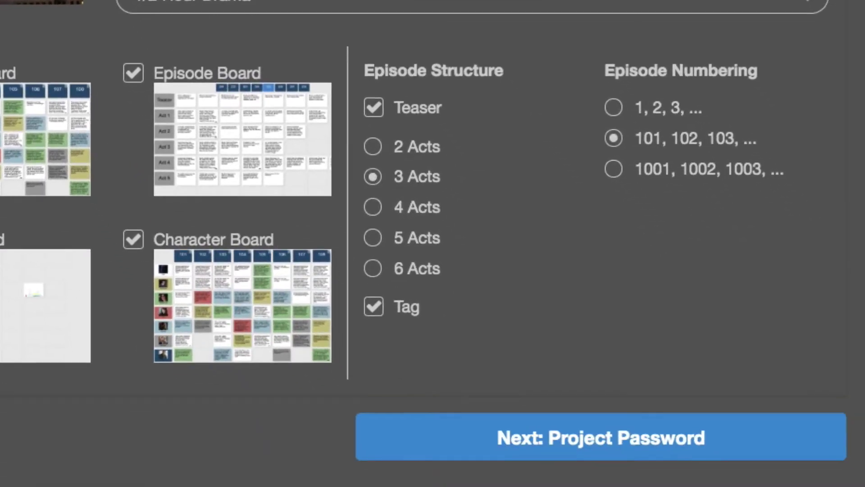
Advance to the Project Password step of the new project dialog
click(712, 456)
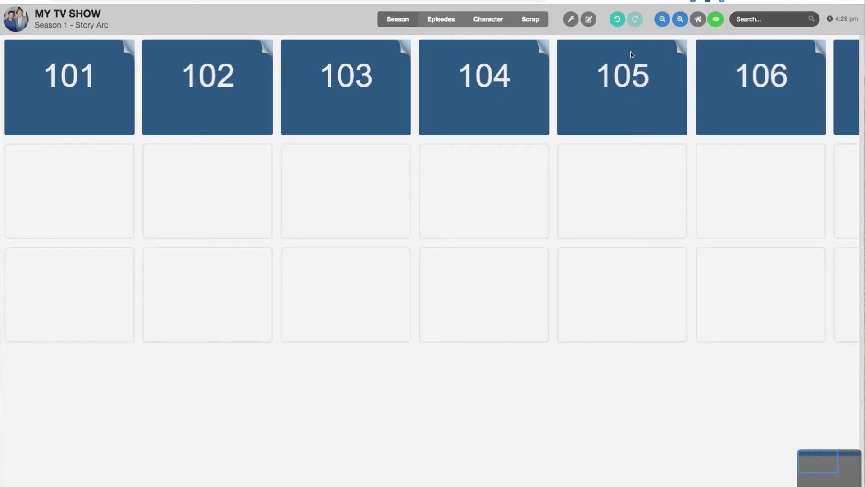
Add a red card under episode 101 reading 'This is my first card!' in centred white text
click(95, 203)
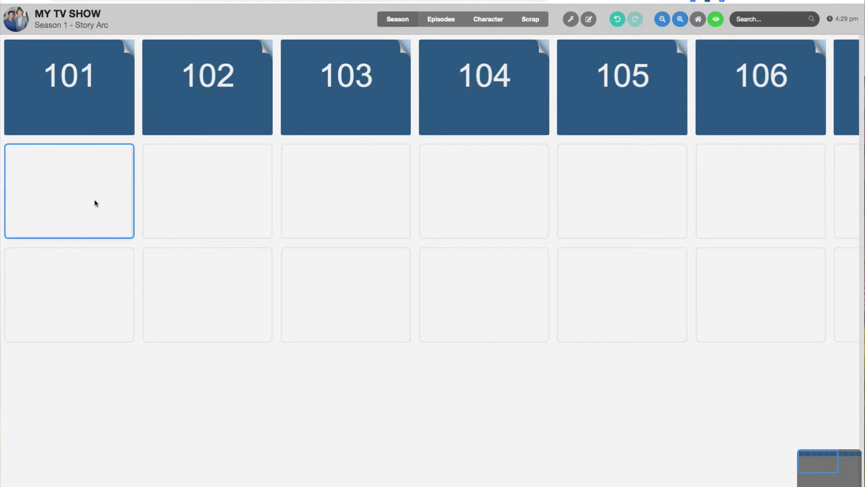
double_click(95, 202)
text(This is my)
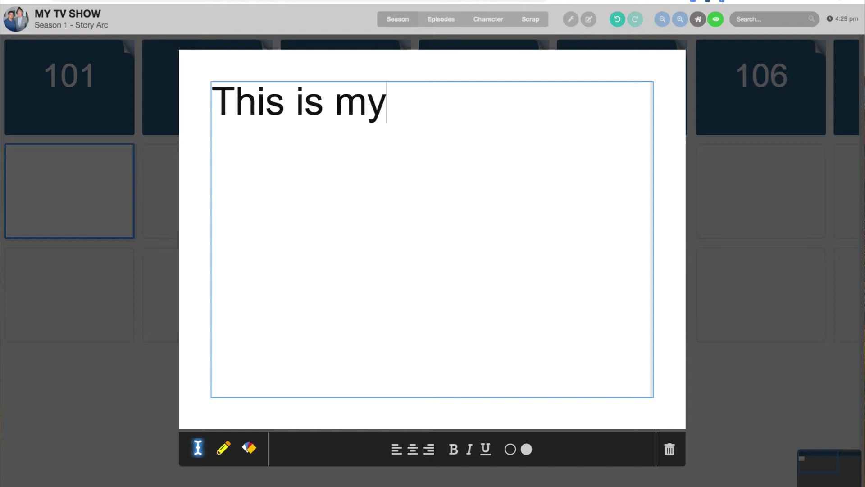
text( first card!)
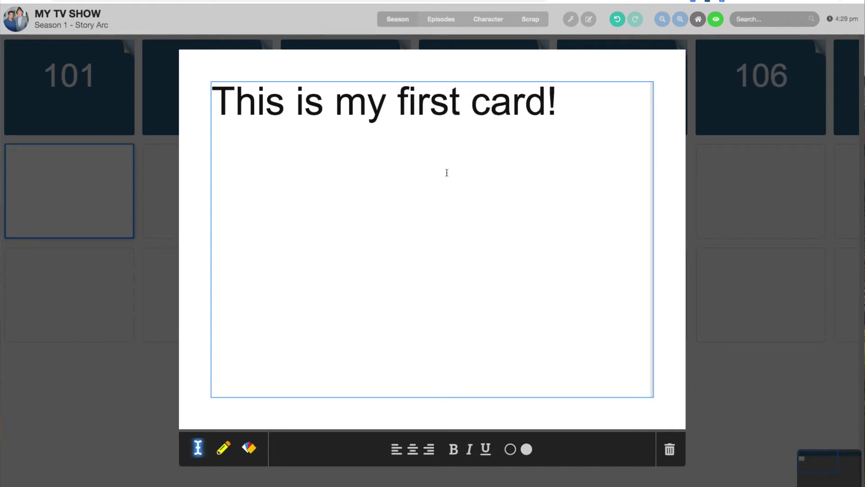
click(249, 449)
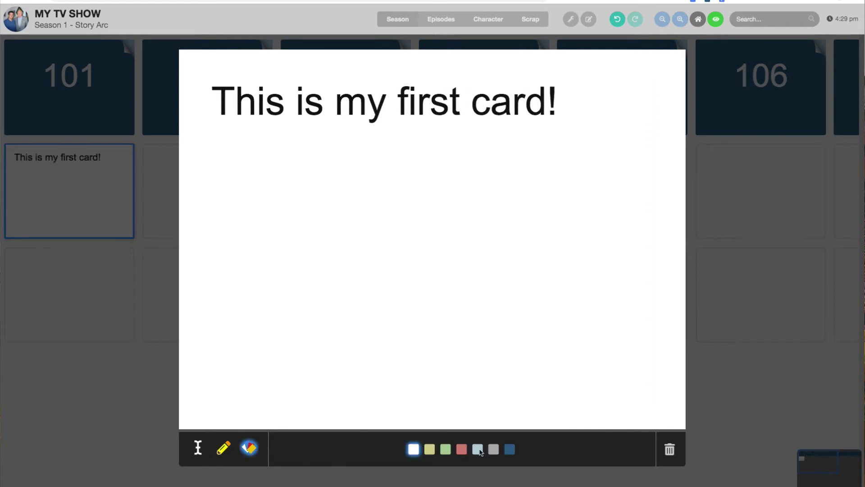
click(461, 448)
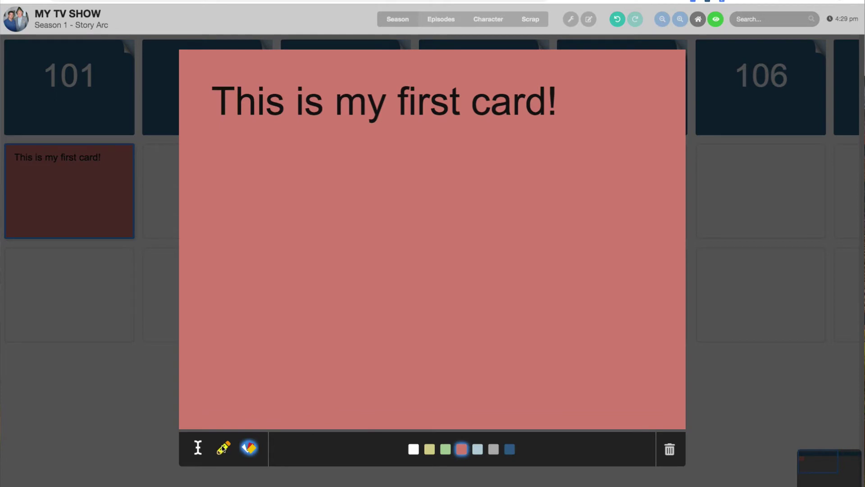
click(199, 448)
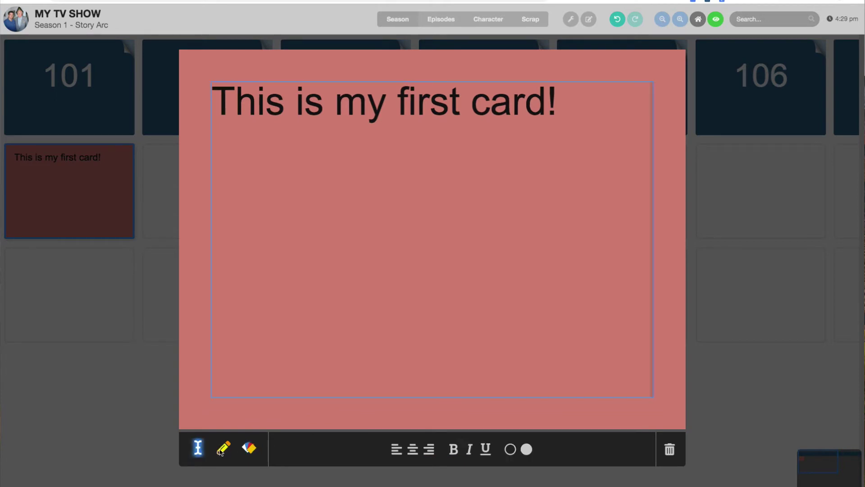
click(411, 450)
click(527, 450)
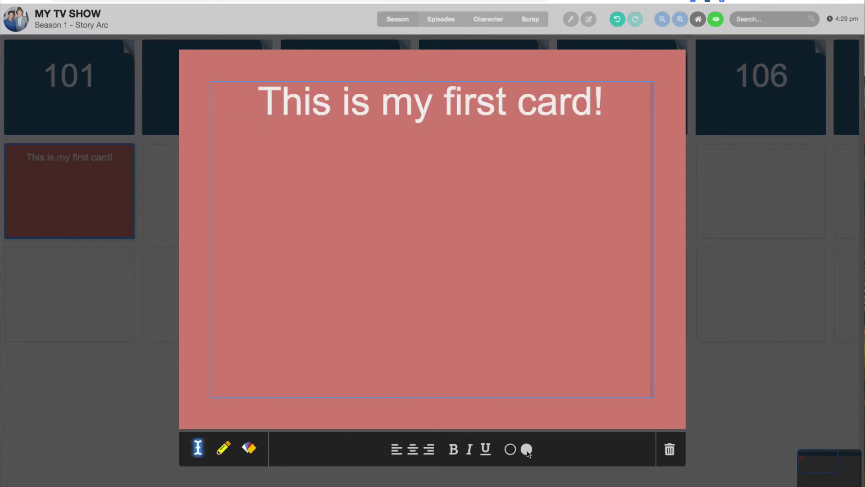
click(221, 448)
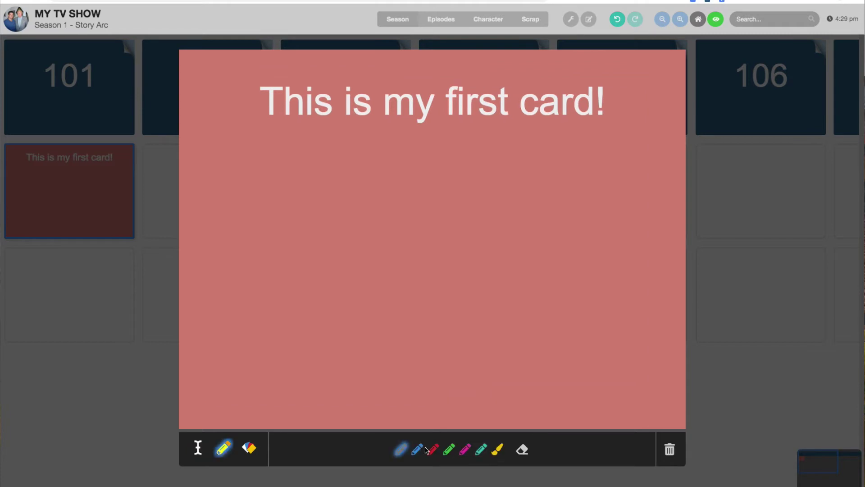
Underline the card title with three yellow highlighter strokes
click(498, 449)
mouse_move(272, 128)
mouse_down()
mouse_move(281, 138)
mouse_move(392, 136)
mouse_up()
drag(415, 135, 506, 140)
mouse_move(559, 130)
mouse_down()
mouse_move(561, 139)
mouse_move(514, 153)
mouse_up()
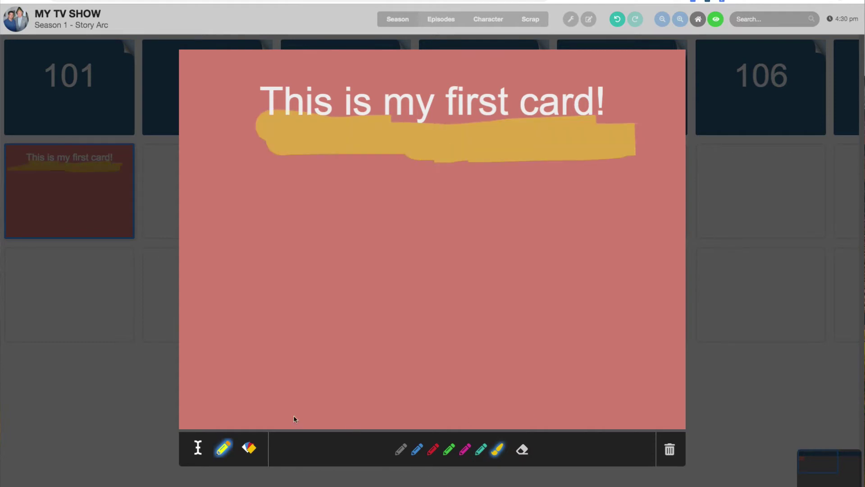
Erase part of the gold stroke and choose to delete the card
click(521, 451)
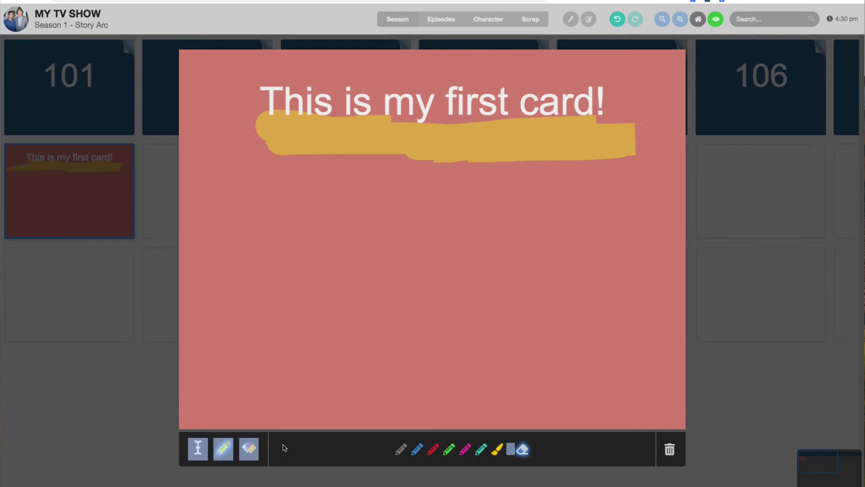
mouse_move(540, 153)
mouse_down()
mouse_move(518, 143)
mouse_move(583, 141)
mouse_move(587, 149)
mouse_move(271, 149)
mouse_up()
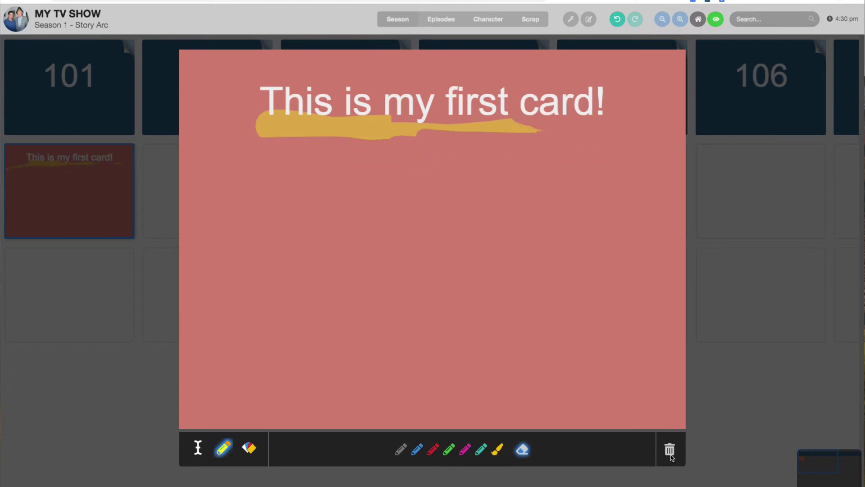
click(670, 449)
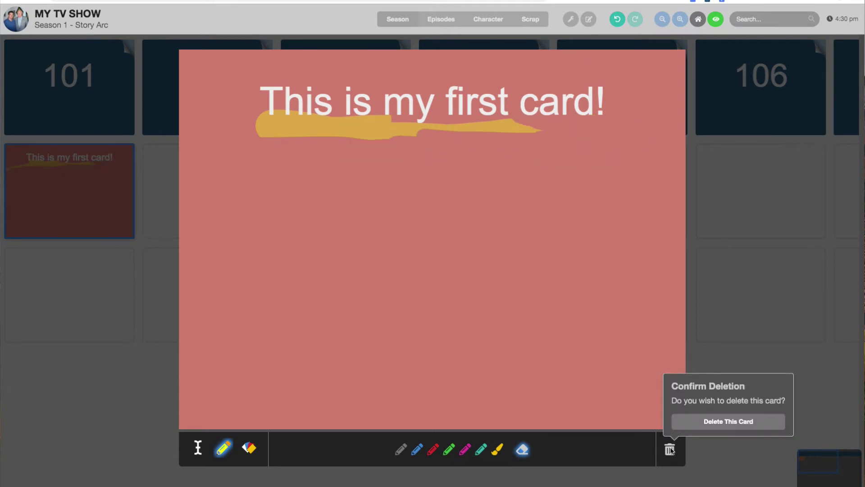
Confirm the deletion, then add a green card 'This is my new card!' with centred white text under 101
click(696, 423)
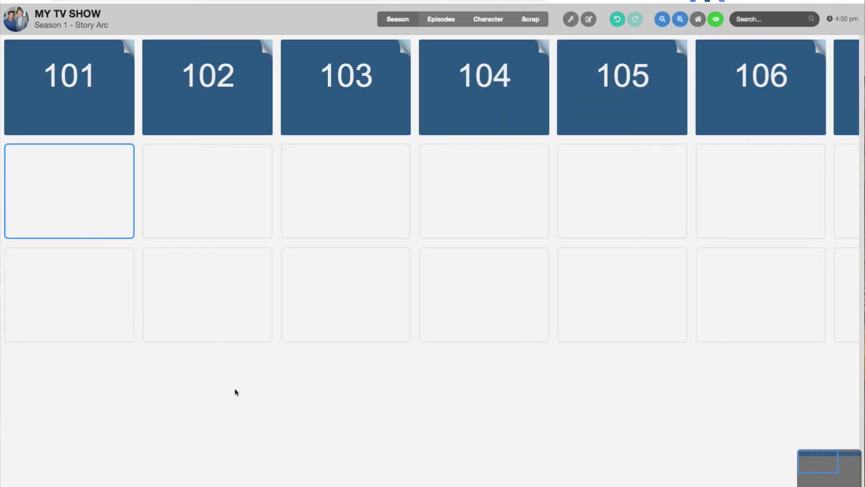
double_click(78, 174)
text(Thi)
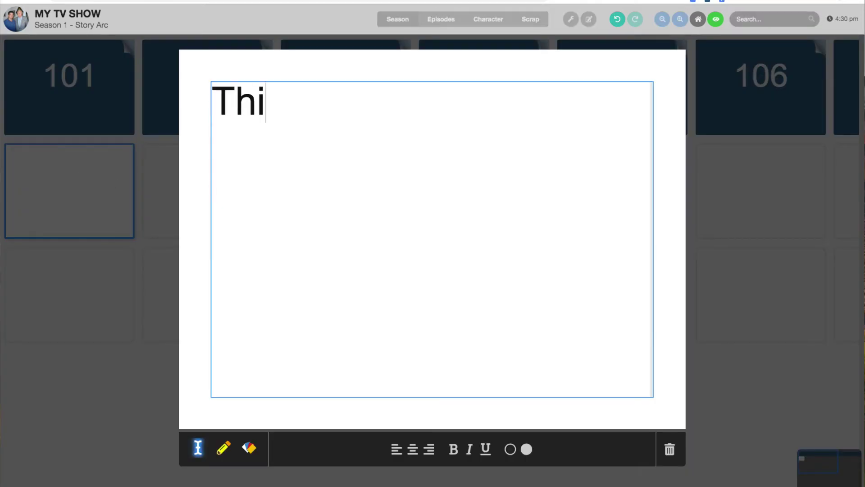
text(s is my new card!)
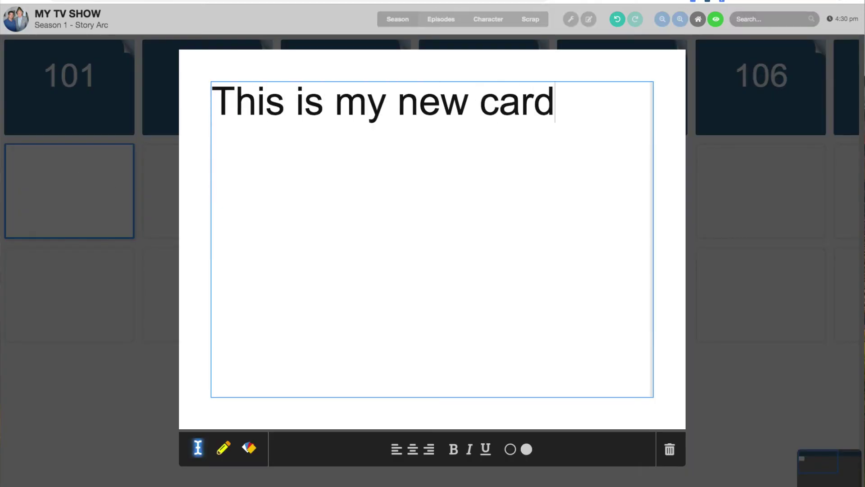
click(413, 450)
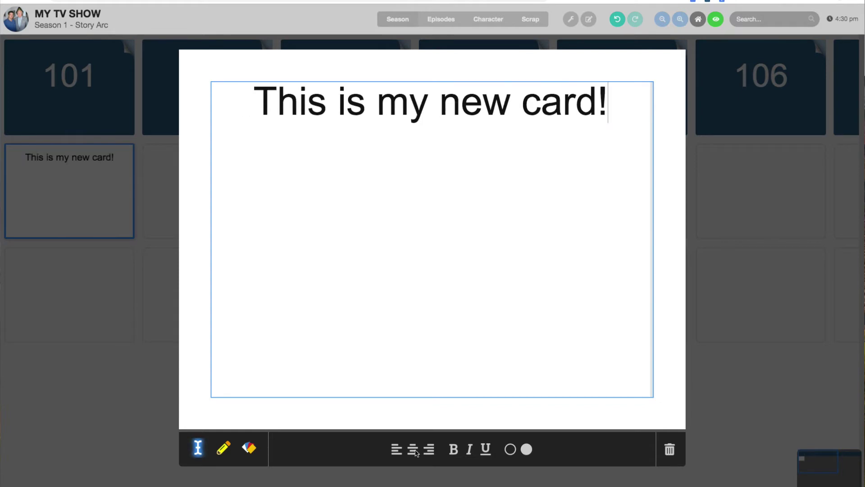
click(247, 449)
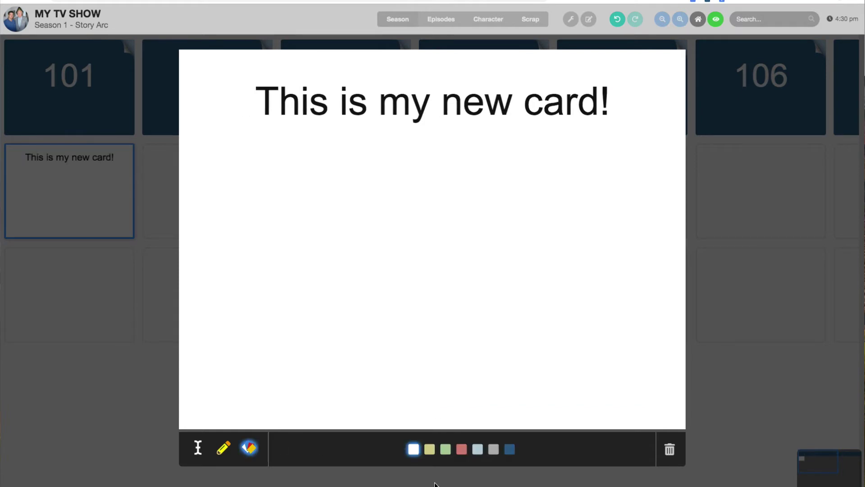
click(445, 450)
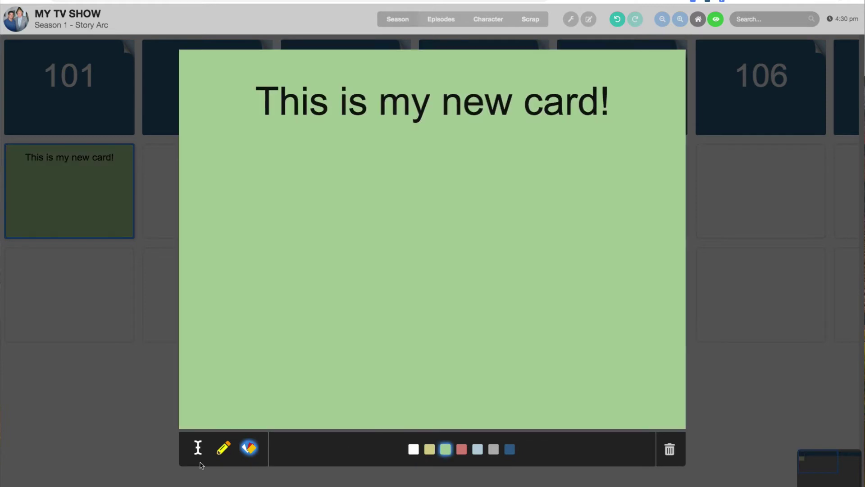
click(199, 449)
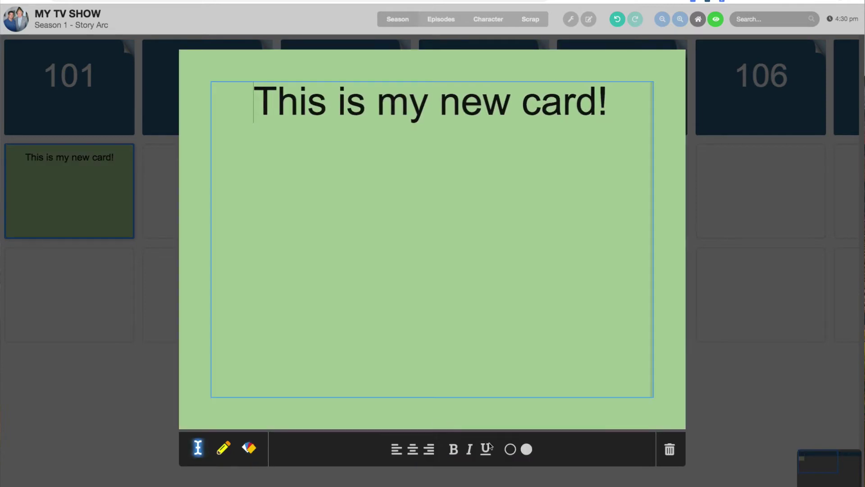
click(527, 449)
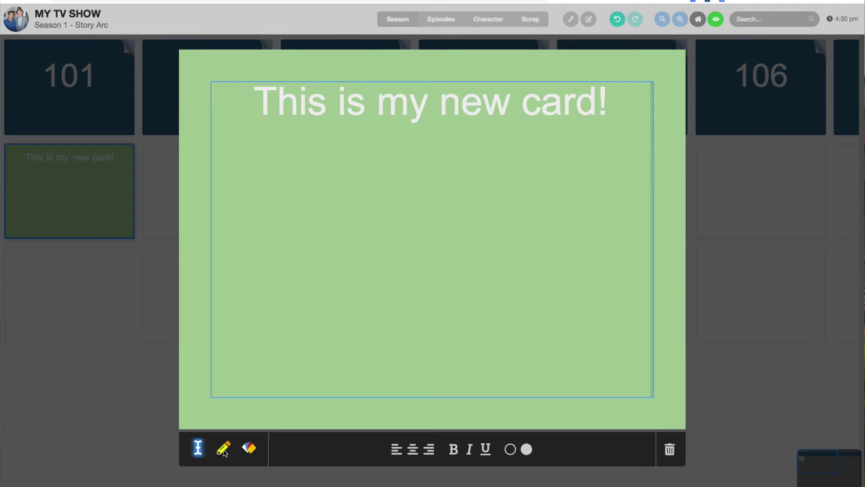
click(749, 332)
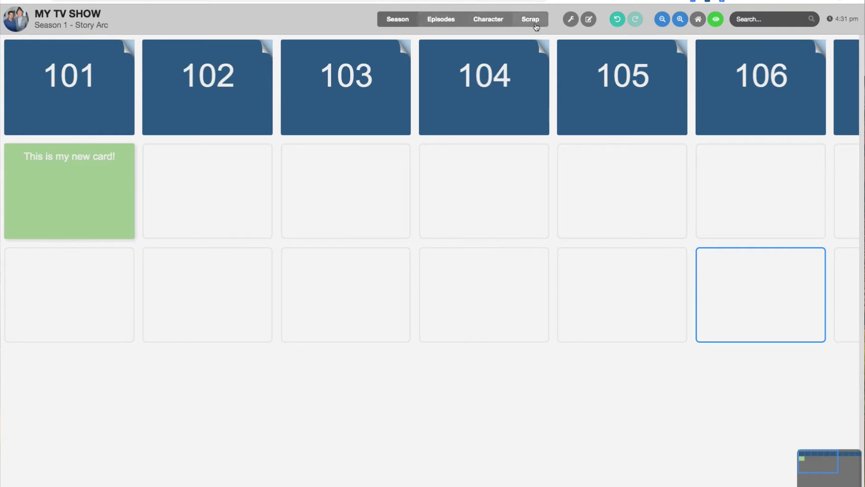
click(436, 22)
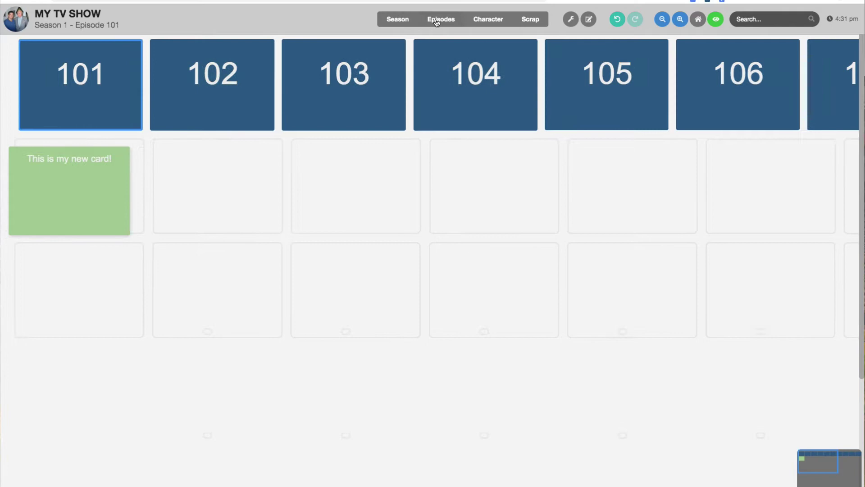
click(498, 21)
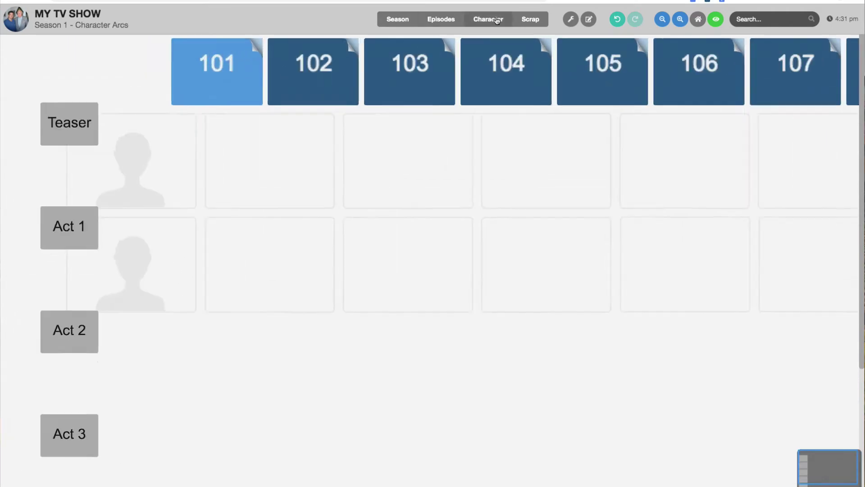
click(539, 20)
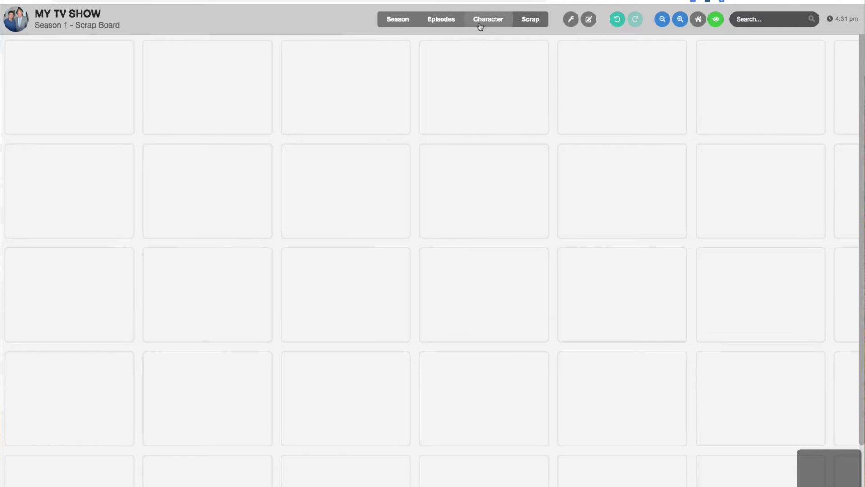
click(390, 23)
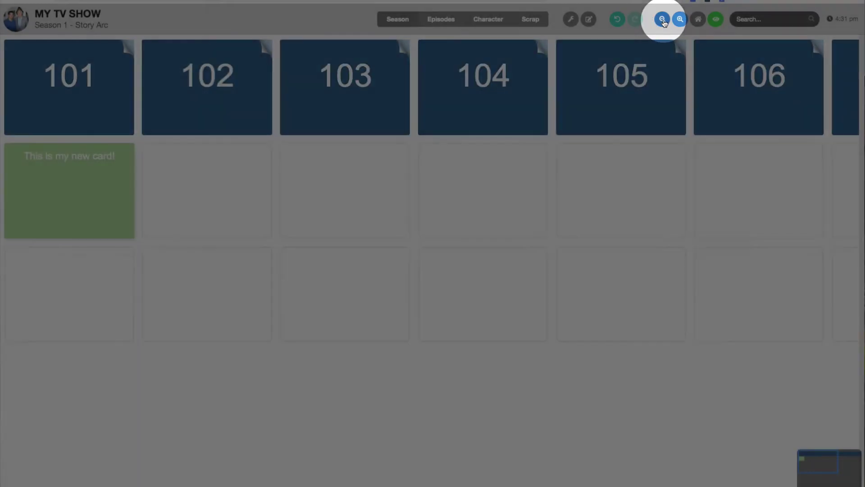
Zoom the board out to show episode columns 101 through 110
click(663, 20)
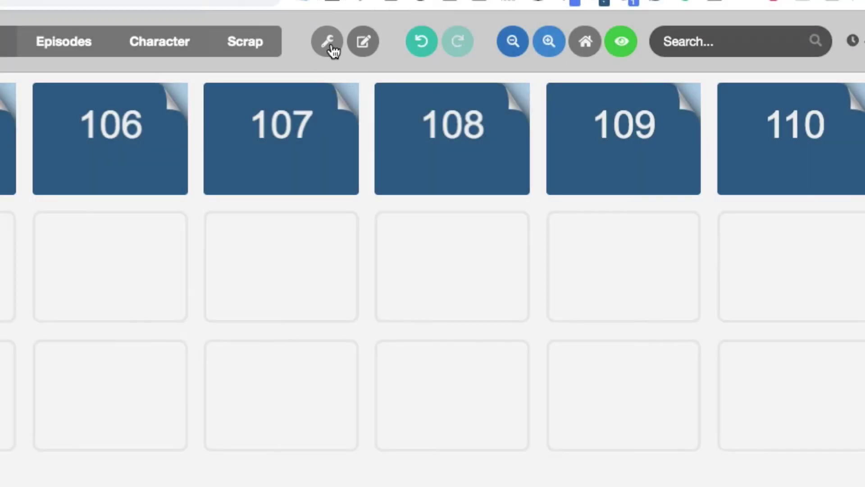
Rotate the Season board to vertical and back to horizontal
click(332, 47)
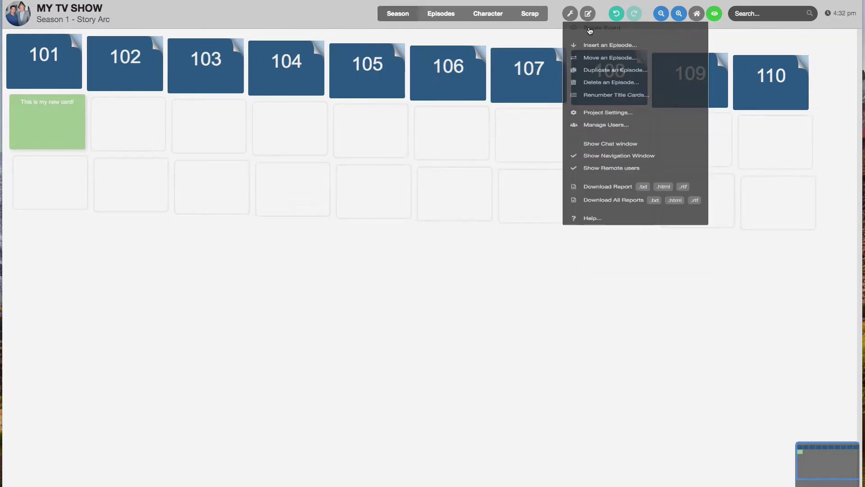
click(363, 76)
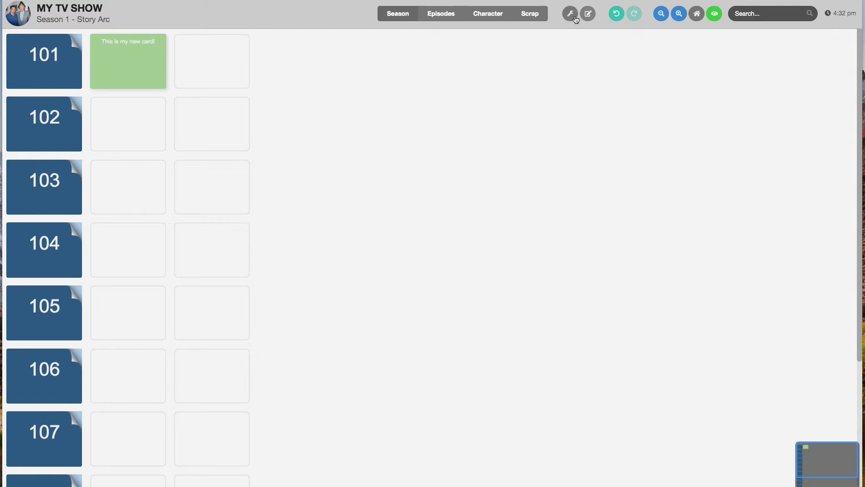
click(578, 18)
click(590, 32)
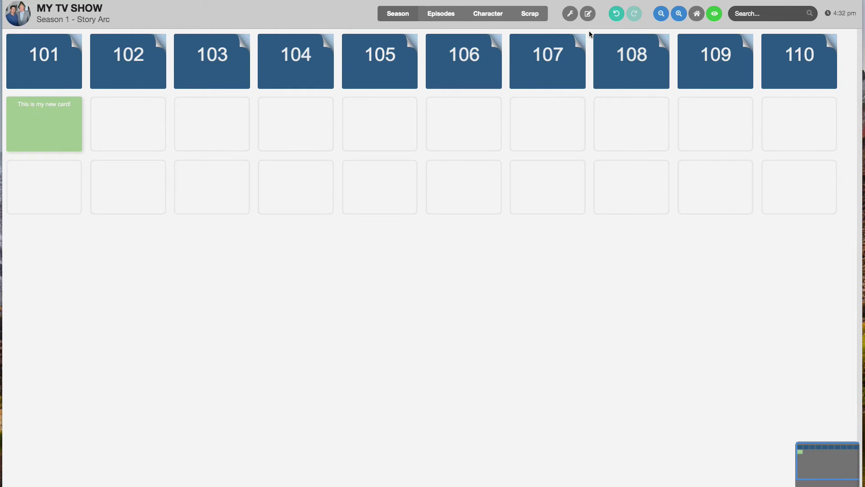
Rotate the Character Arcs board, return to the Season board and bring up the tools menu
click(482, 15)
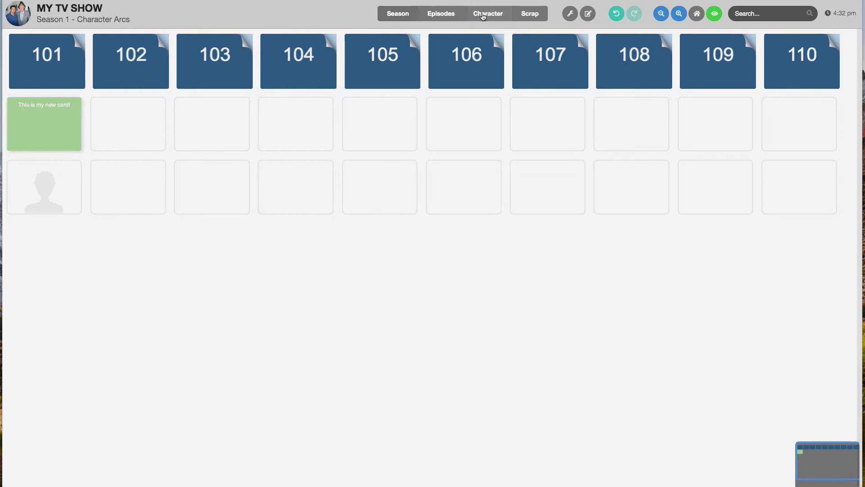
click(576, 18)
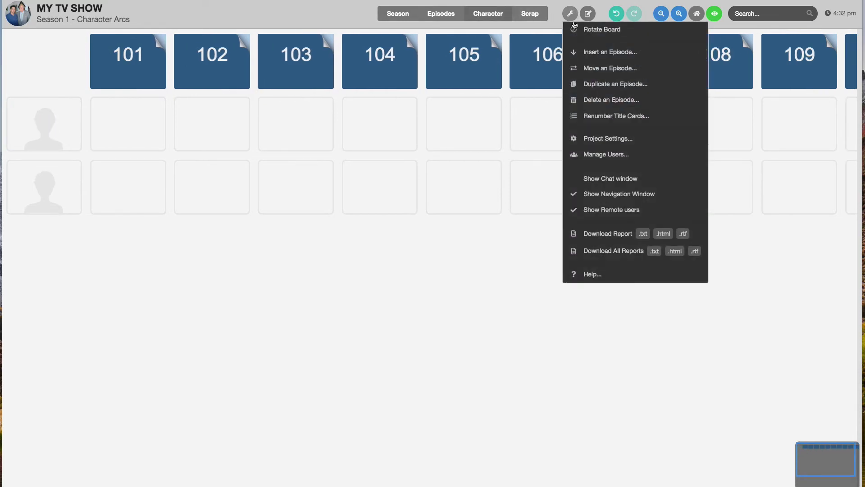
click(575, 31)
click(408, 13)
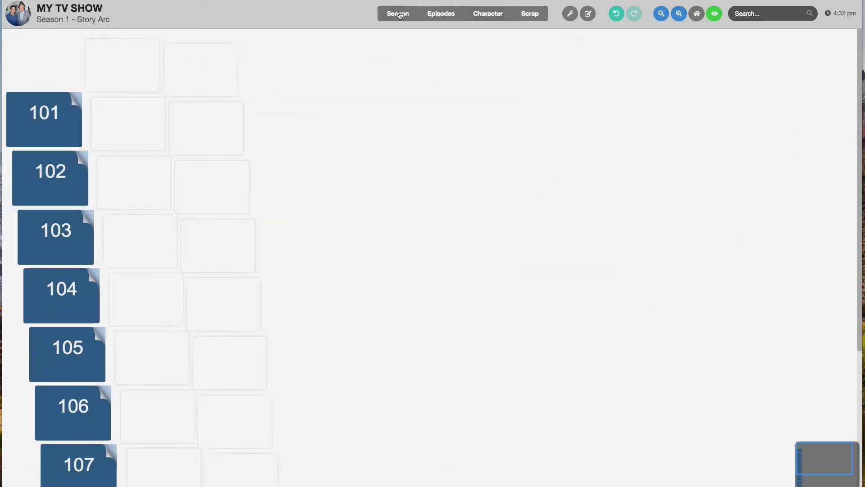
click(570, 14)
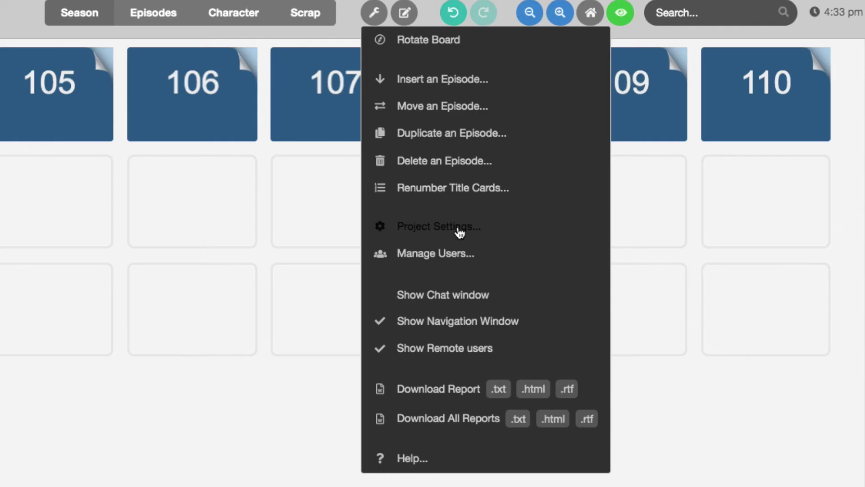
Open Project Settings to review the boards and screen unlock code field
click(459, 227)
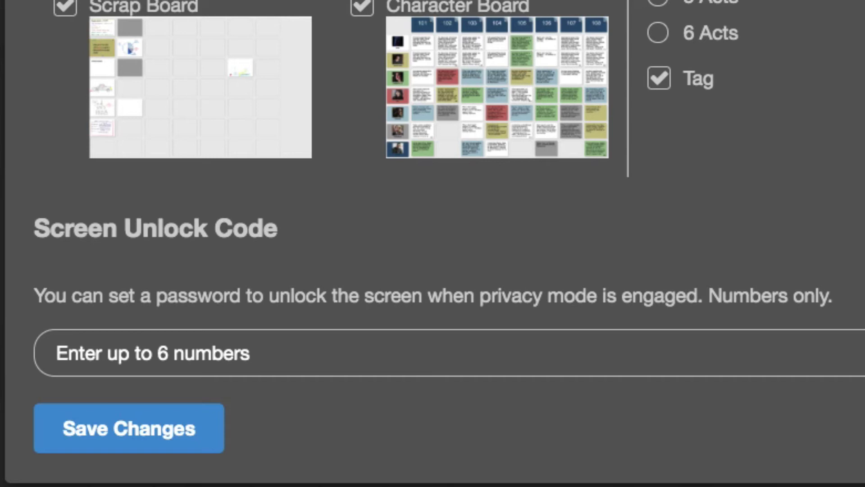
Enter a four-digit screen unlock code and save the project settings
click(312, 353)
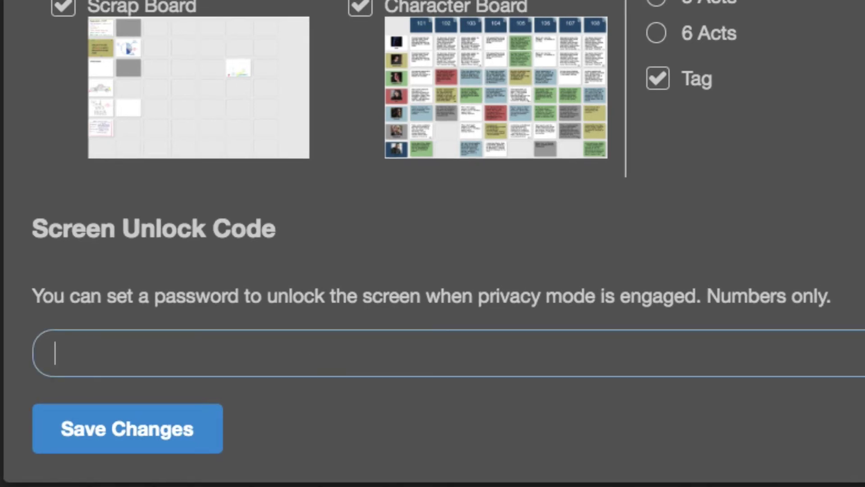
text(1234)
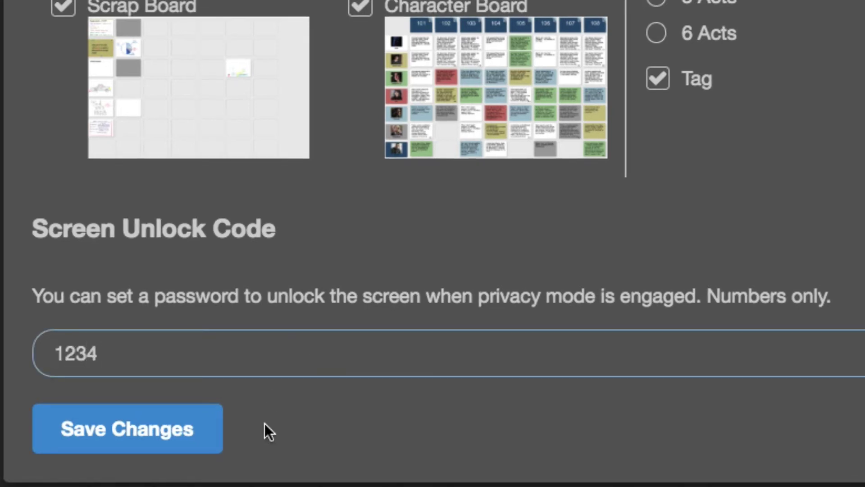
click(162, 452)
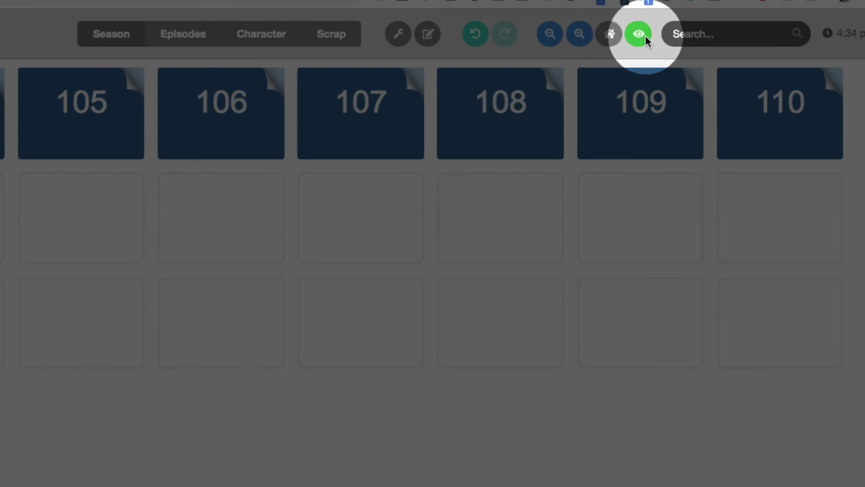
click(630, 40)
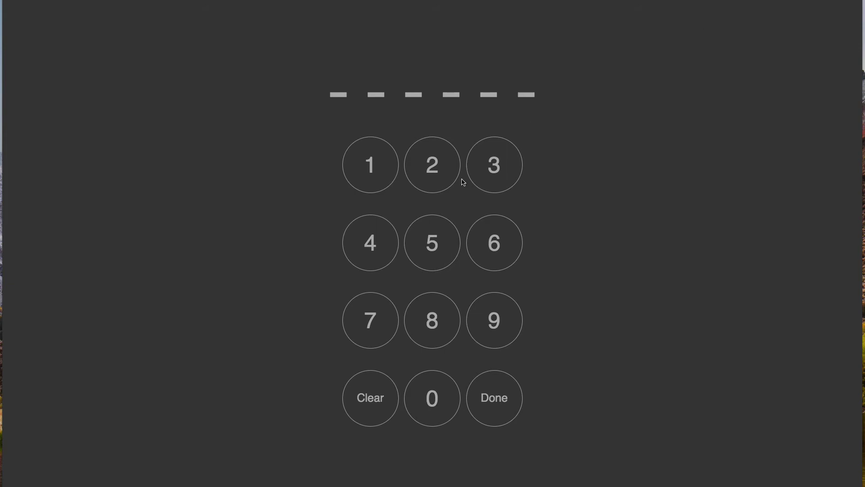
click(378, 173)
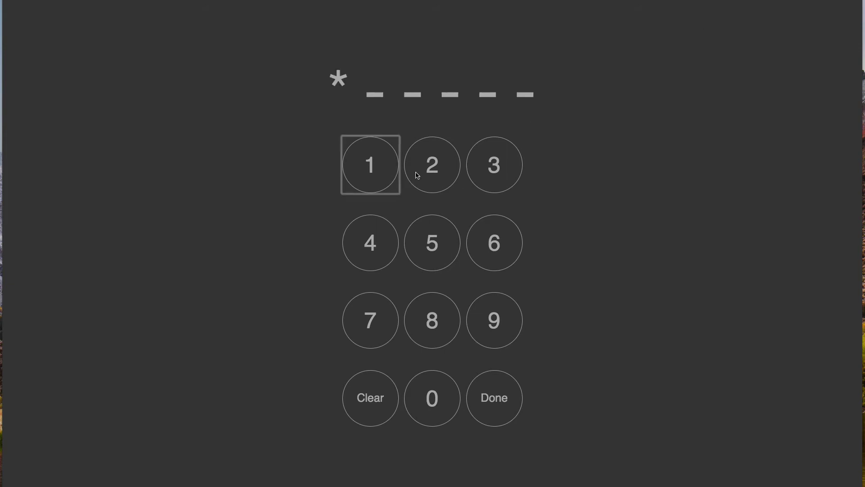
click(418, 174)
click(490, 177)
click(383, 233)
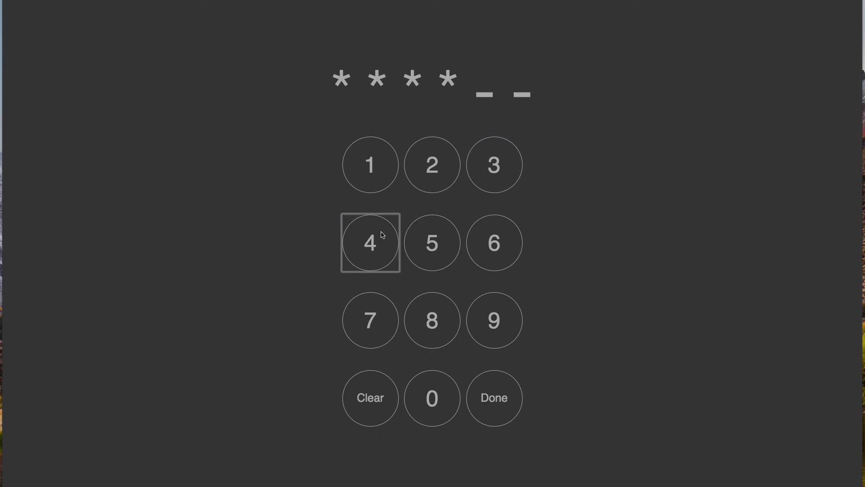
click(482, 390)
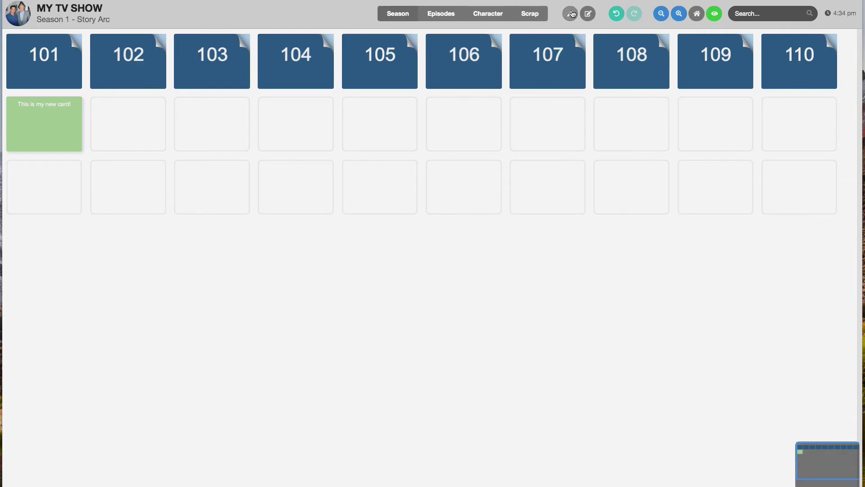
Add a collaborator by e-mail in Manage Users with Read and Write permission, and save
click(570, 14)
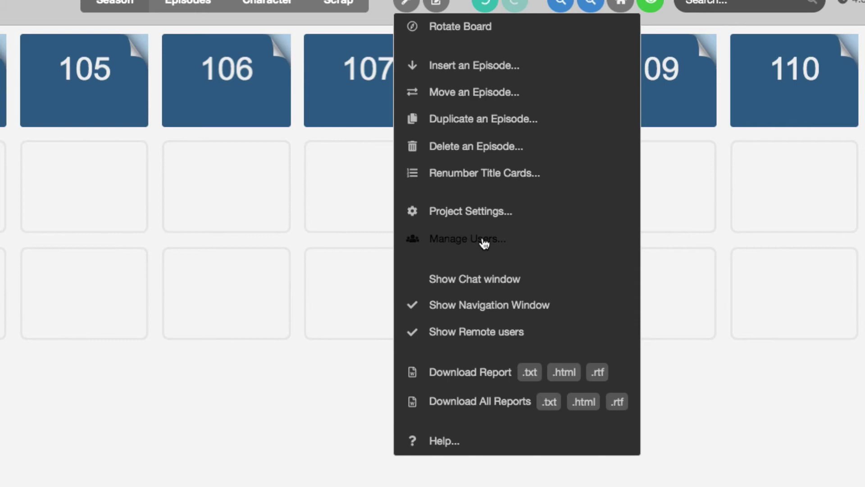
click(484, 243)
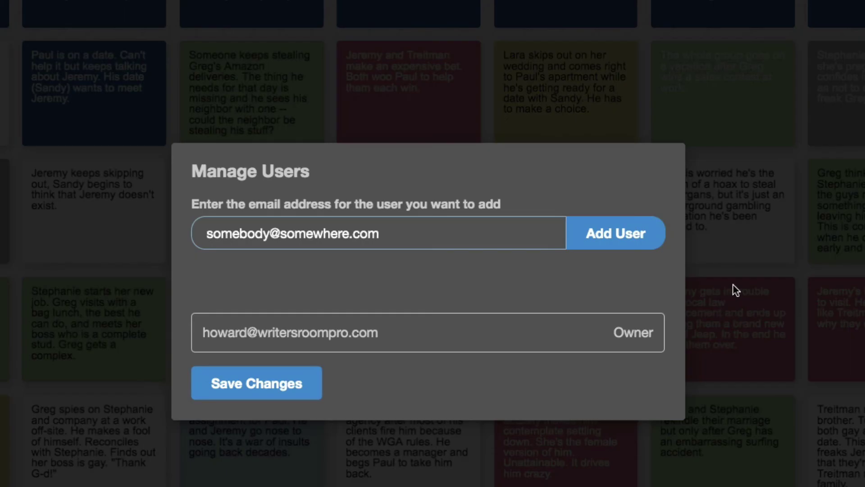
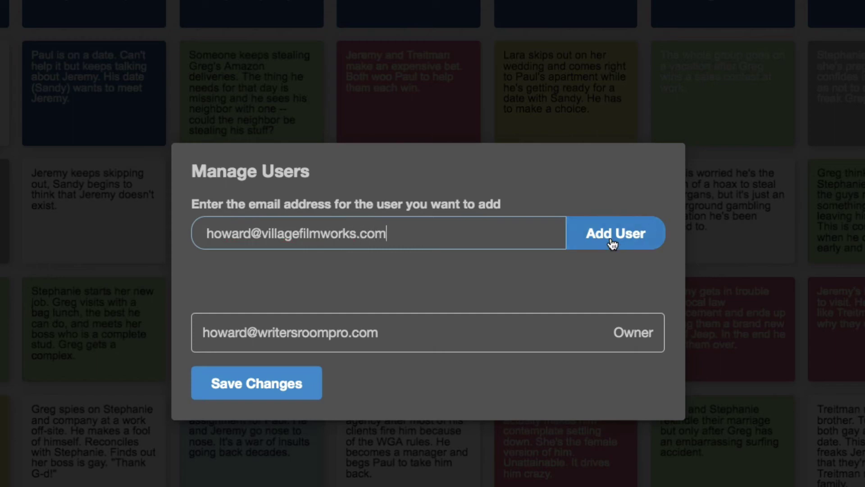
click(613, 242)
click(603, 338)
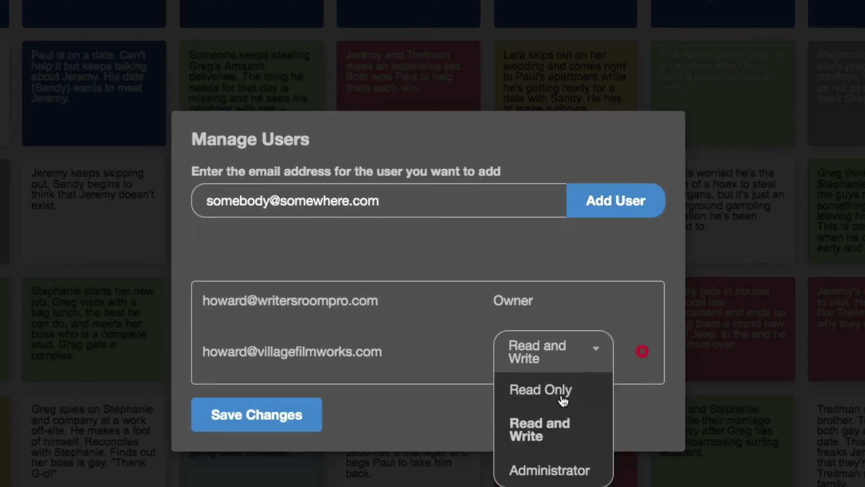
click(563, 432)
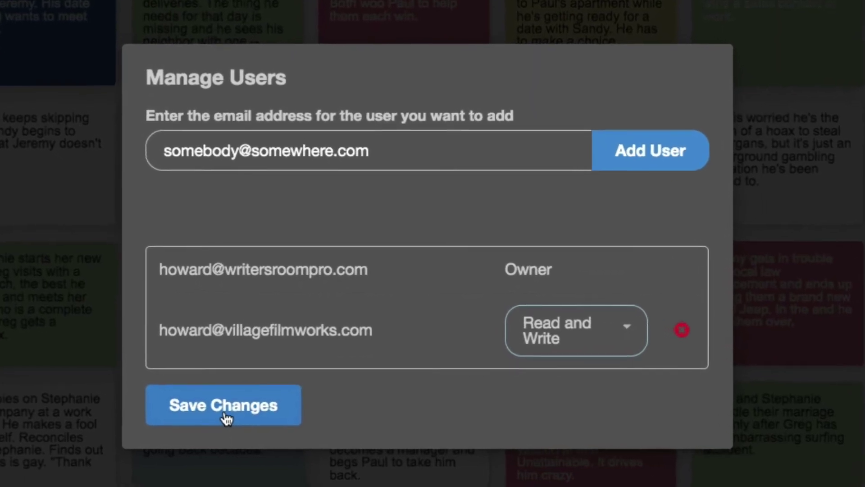
click(232, 419)
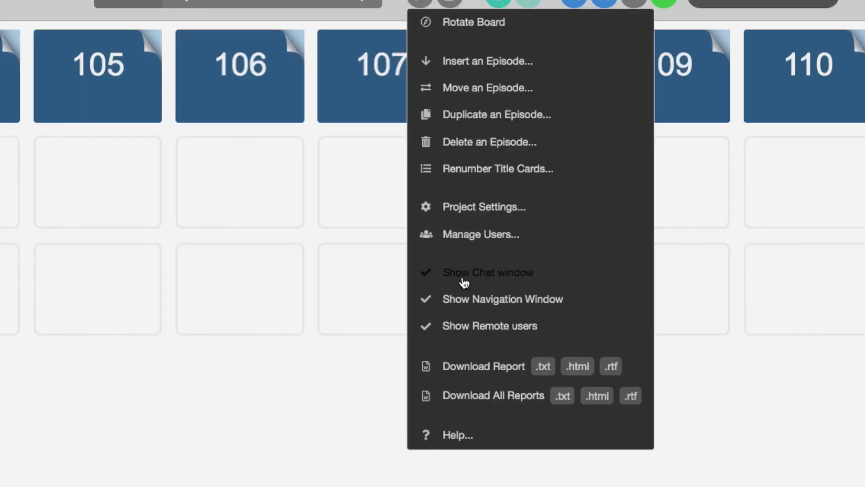
Turn off Show Chat window and confirm it in the board tools list
click(464, 271)
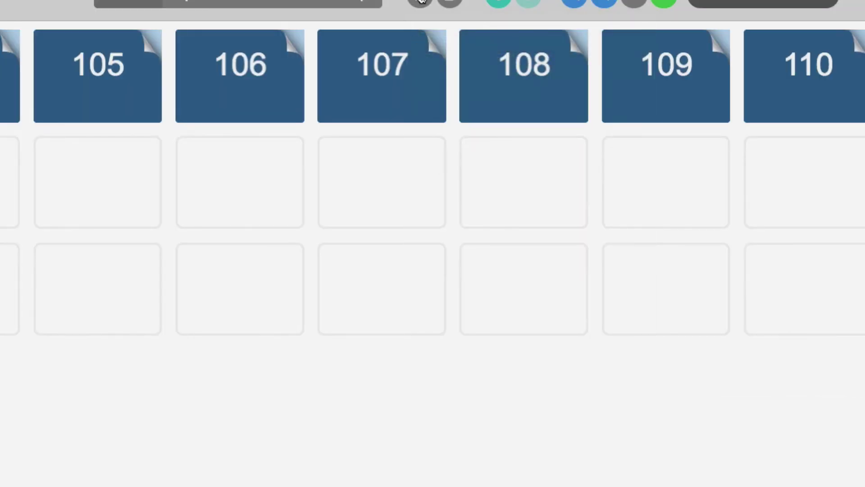
click(419, 2)
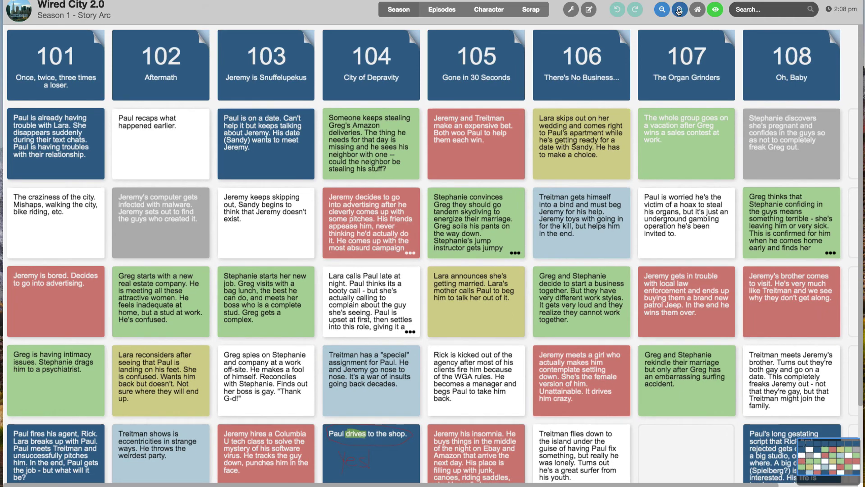
Zoom the story board in three steps and pan across it with the minimap
click(679, 11)
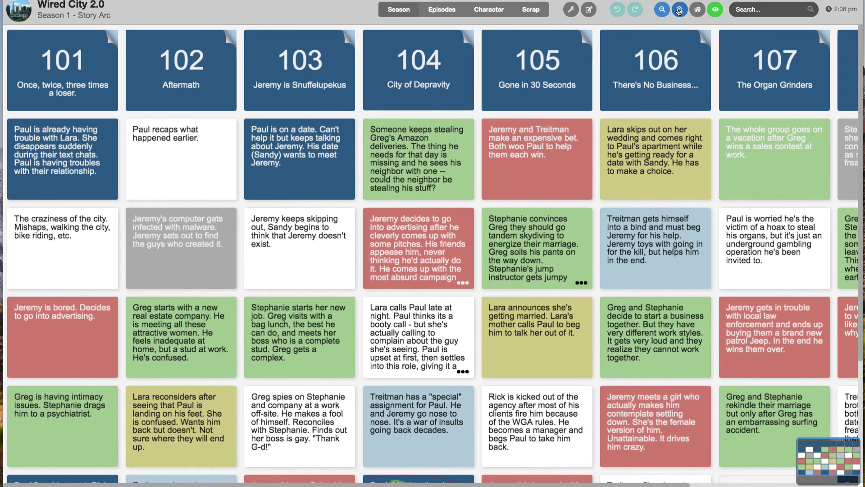
click(679, 12)
click(679, 11)
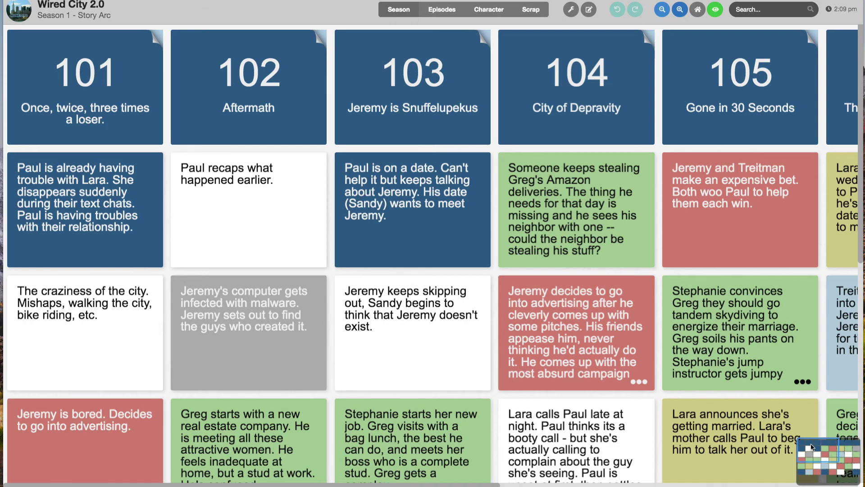
scroll(718, 366, down, 3)
drag(718, 365, 639, 281)
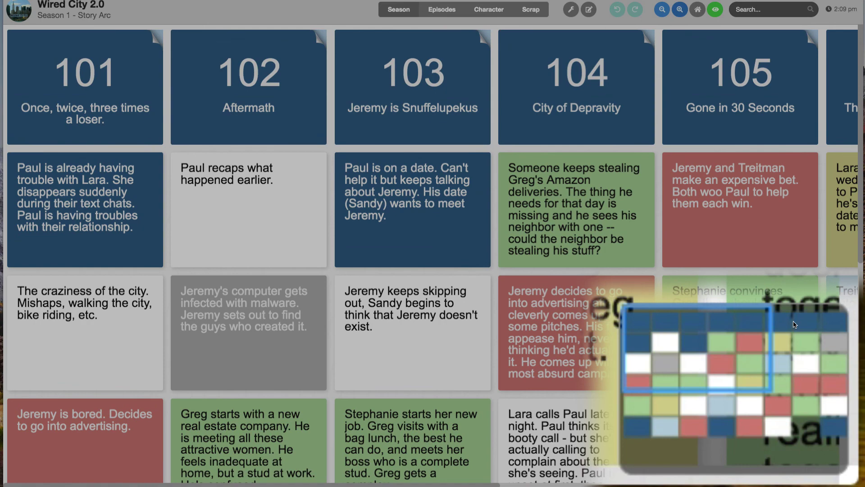
Zoom the story board back out two steps
click(662, 9)
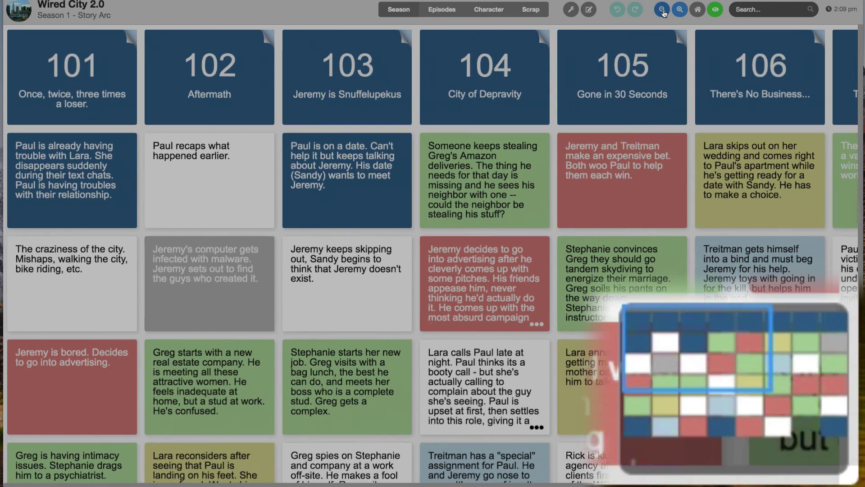
click(662, 9)
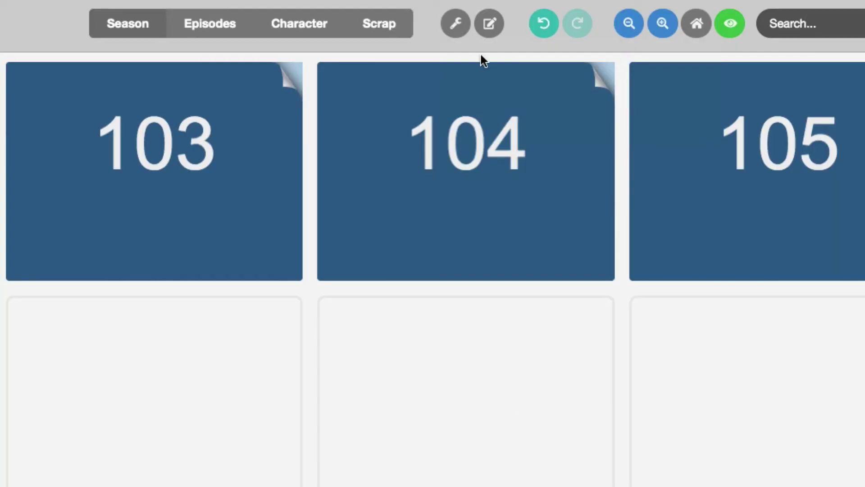
click(455, 23)
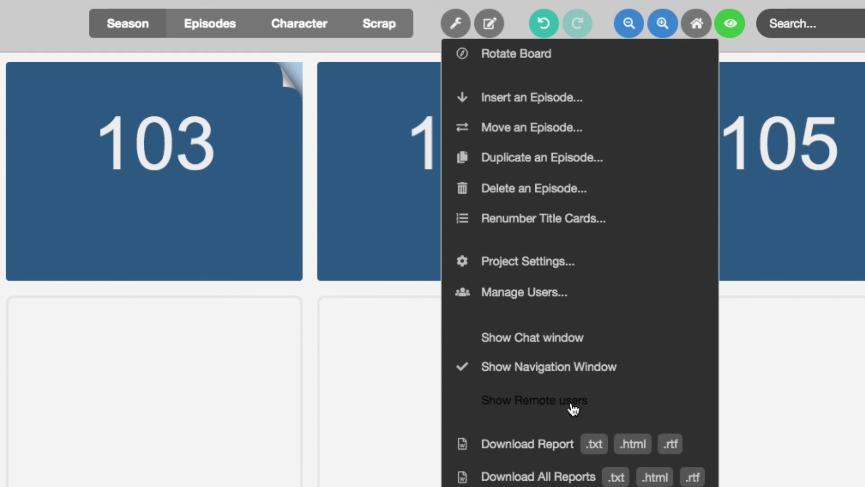
Turn on Show Remote users in the board tools menu
click(569, 403)
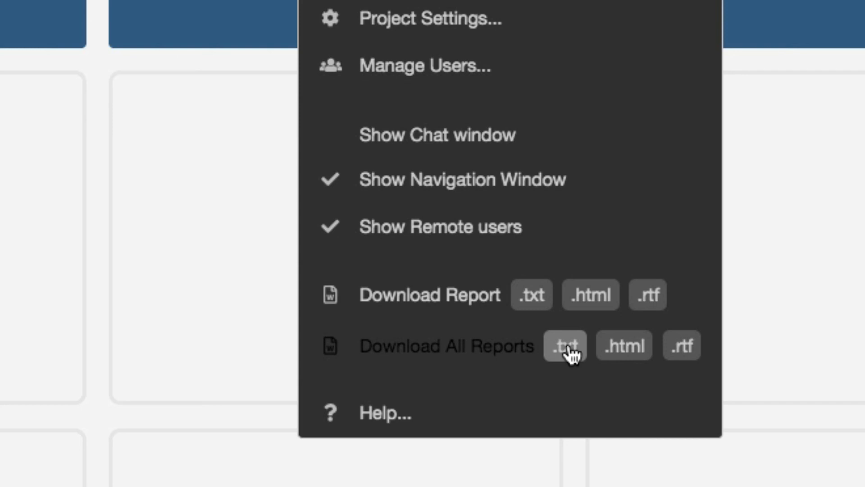
Open the Help Wiki from the board tools menu
click(404, 413)
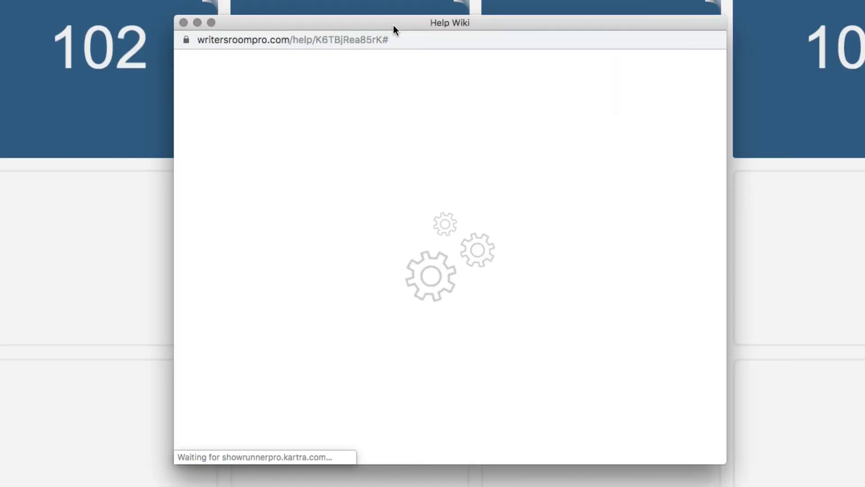